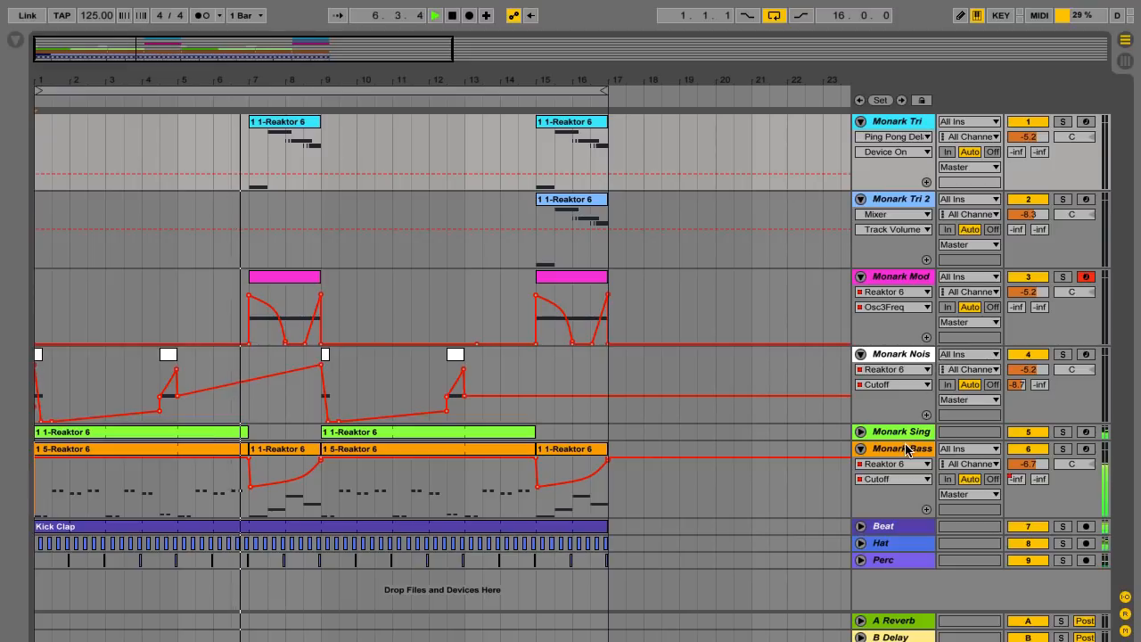
Open the Reaktor 6 plug-in window on the Monark Bass track of the demo project
{"action": "left_click", "coordinate": [907, 448]}
{"action": "double_click", "coordinate": [898, 450]}
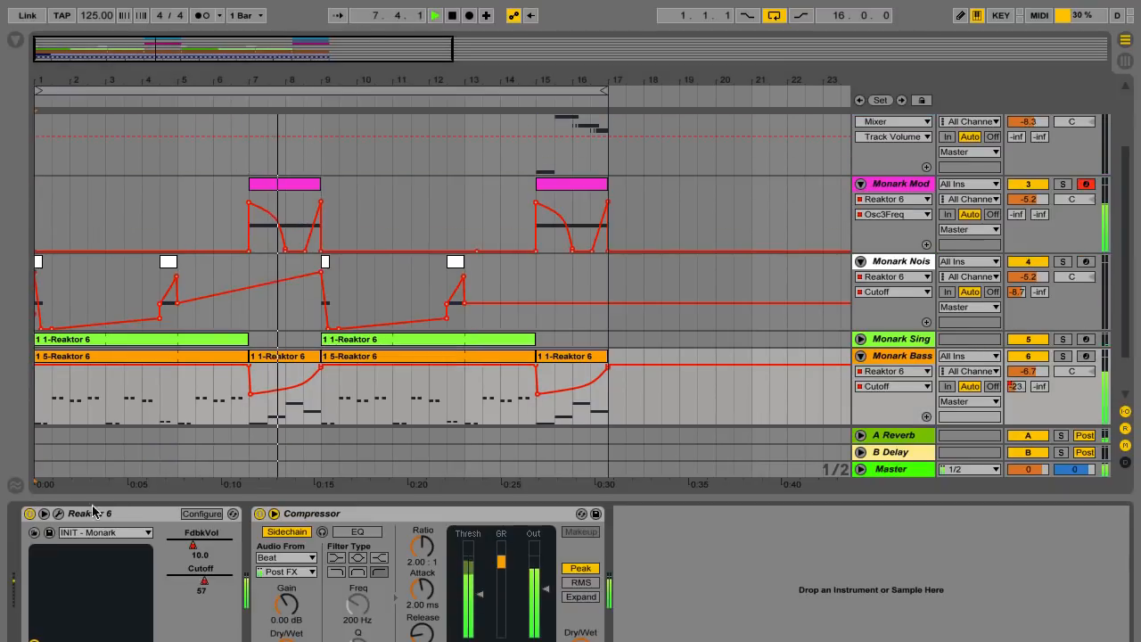
{"action": "left_click", "coordinate": [58, 513]}
{"action": "left_click_drag", "start_coordinate": [301, 298], "coordinate": [271, 41]}
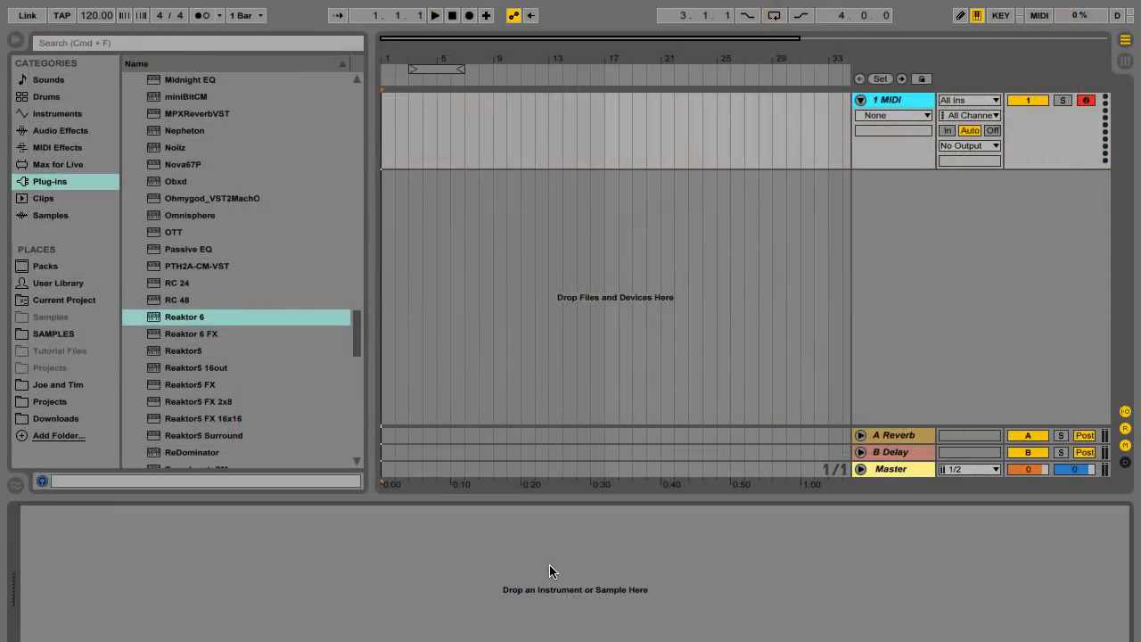
Load Reaktor 6 onto the empty MIDI track and open the Monark.ens ensemble in it
{"action": "left_click_drag", "start_coordinate": [179, 318], "coordinate": [416, 119]}
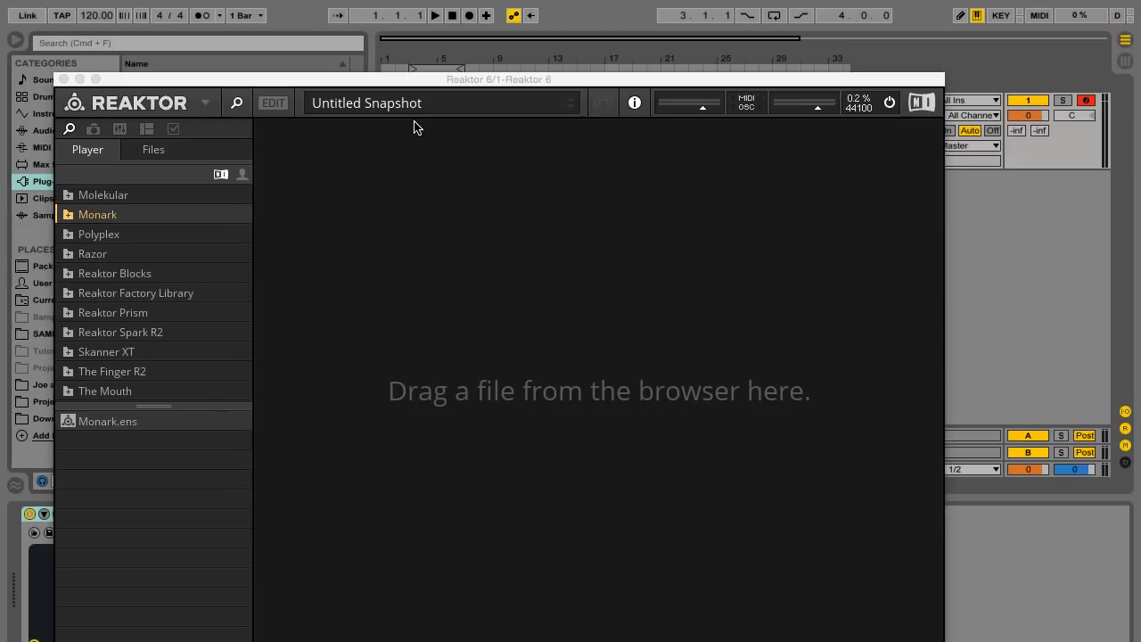
{"action": "left_click_drag", "start_coordinate": [421, 79], "coordinate": [466, 54]}
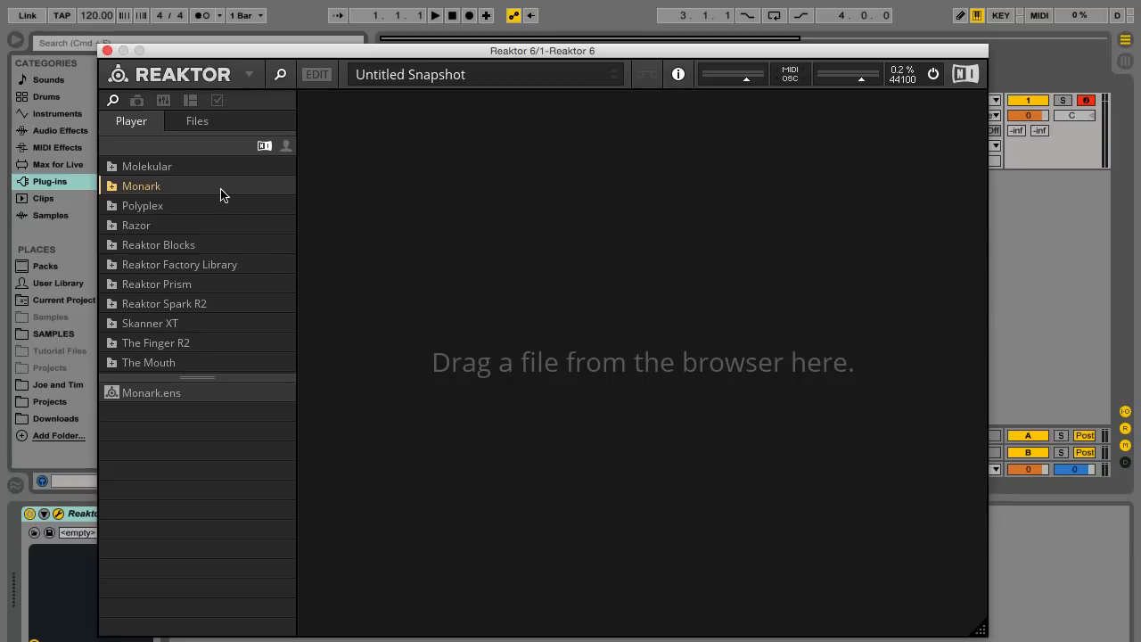
{"action": "double_click", "coordinate": [145, 398]}
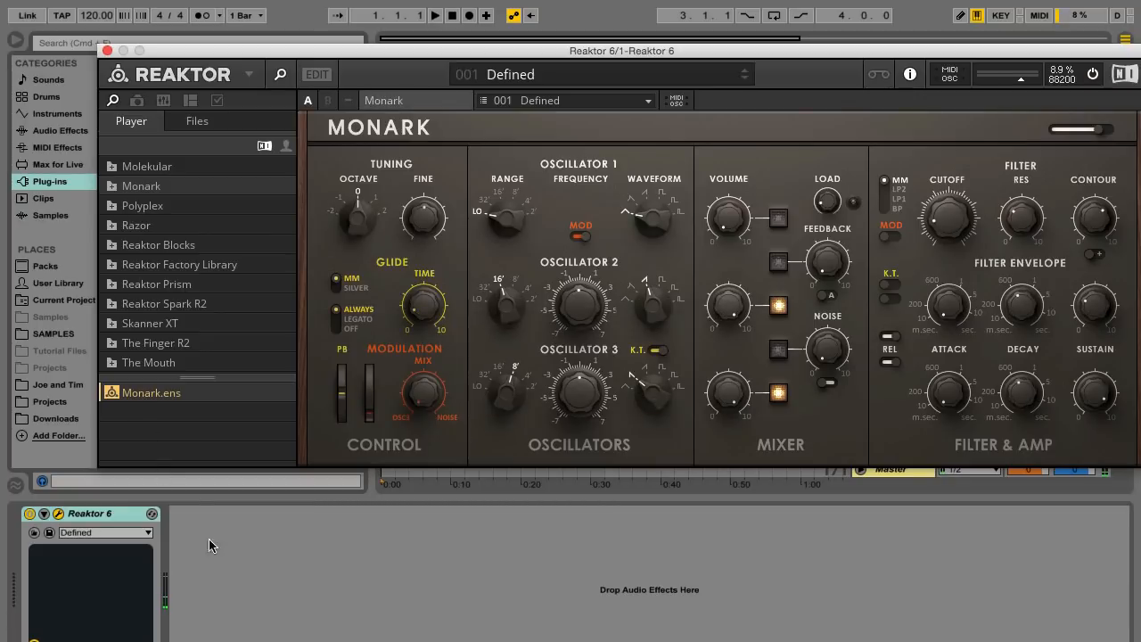
{"action": "left_click_drag", "start_coordinate": [545, 52], "coordinate": [491, 69]}
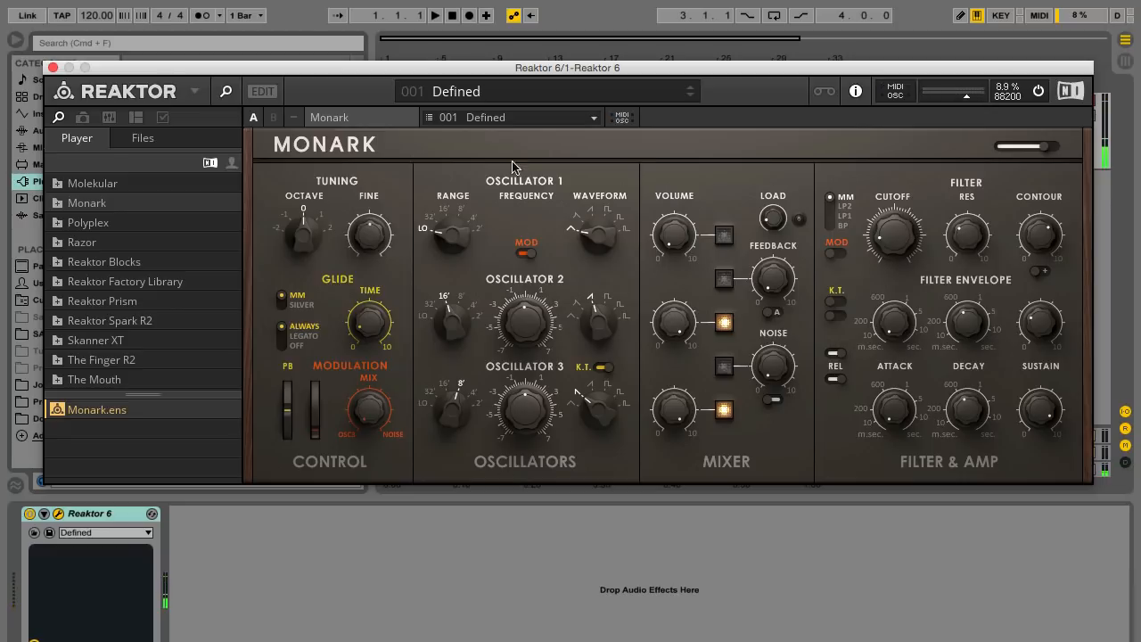
Load the INIT - Monark snapshot from the User Bank
{"action": "left_click", "coordinate": [512, 117]}
{"action": "mouse_move", "coordinate": [580, 169]}
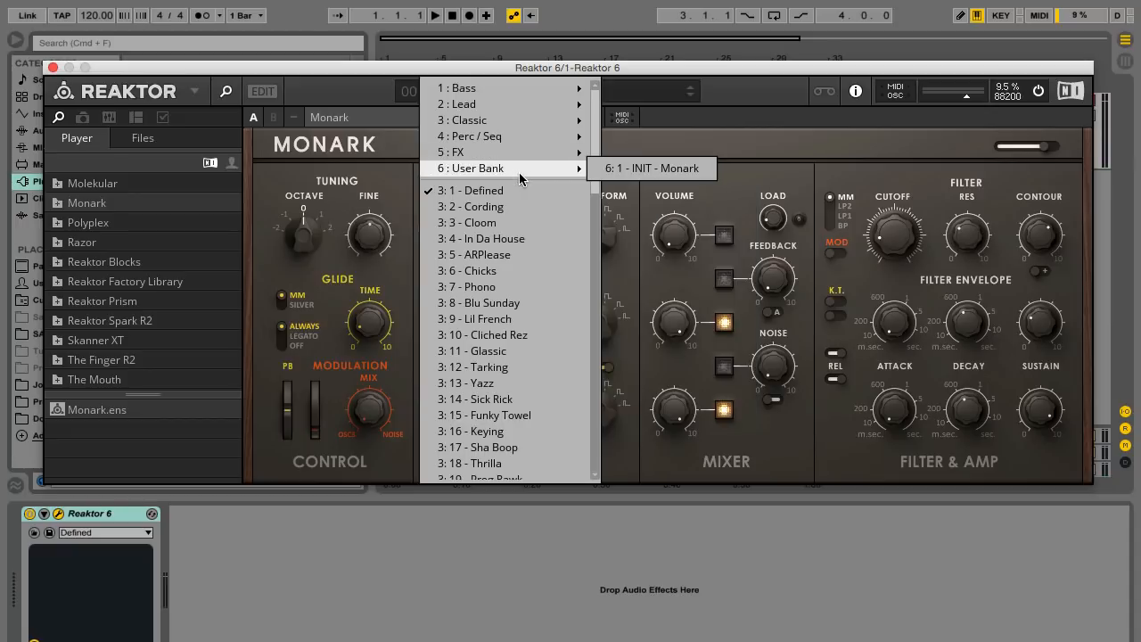
{"action": "left_click", "coordinate": [616, 169]}
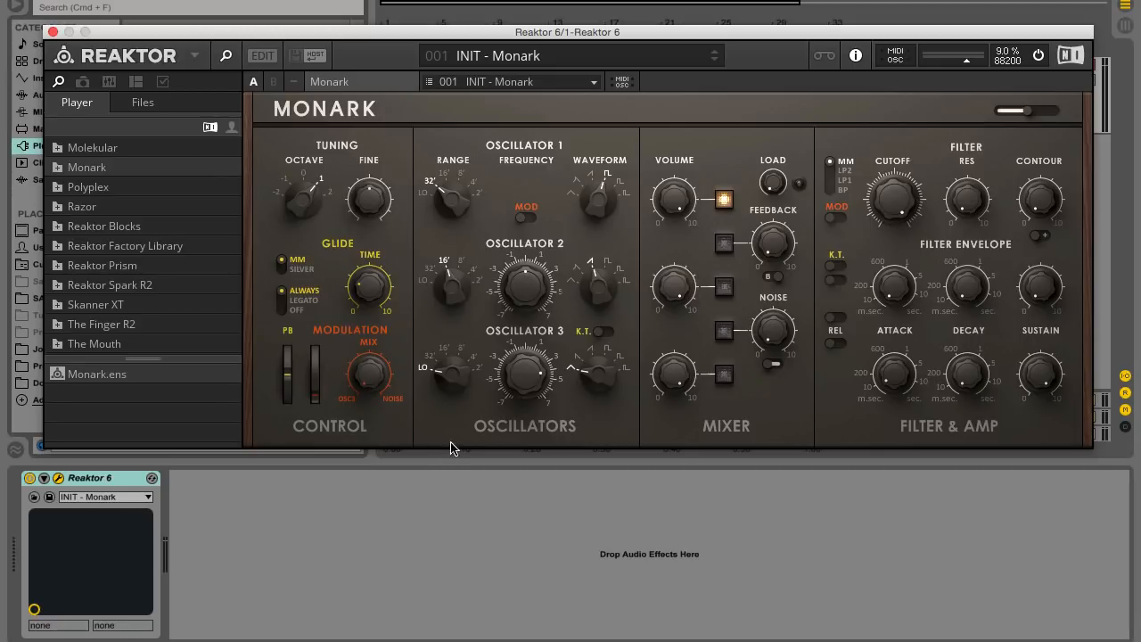
Try routing oscillators 2 and 3 to the filter and switching oscillator 3's range between 8' and LO
{"action": "left_click", "coordinate": [723, 288]}
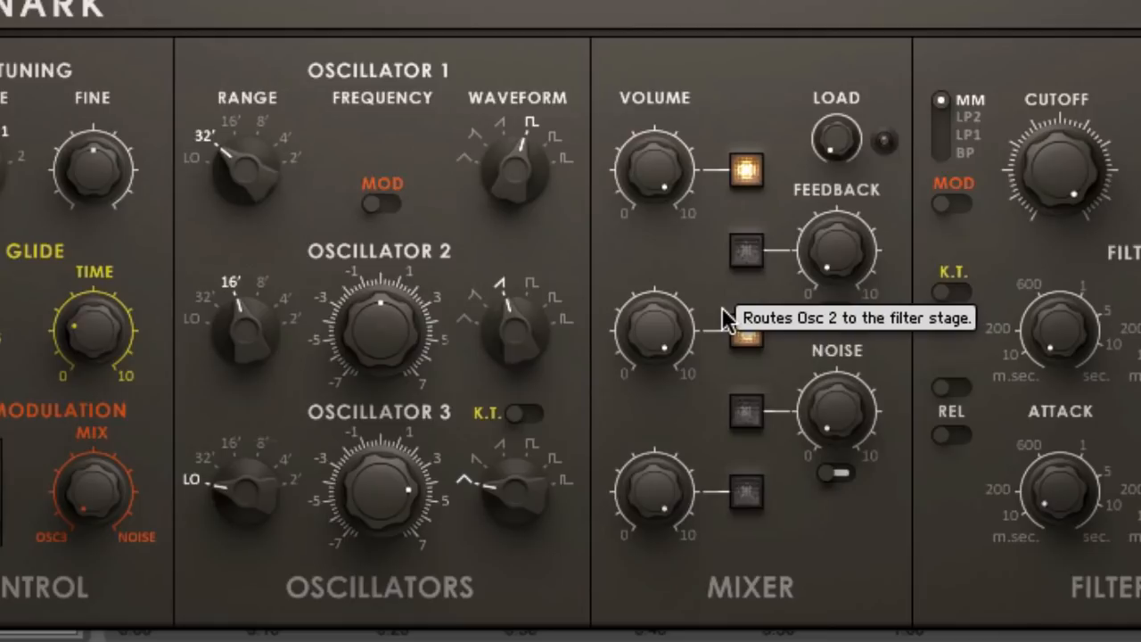
{"action": "left_click", "coordinate": [739, 326]}
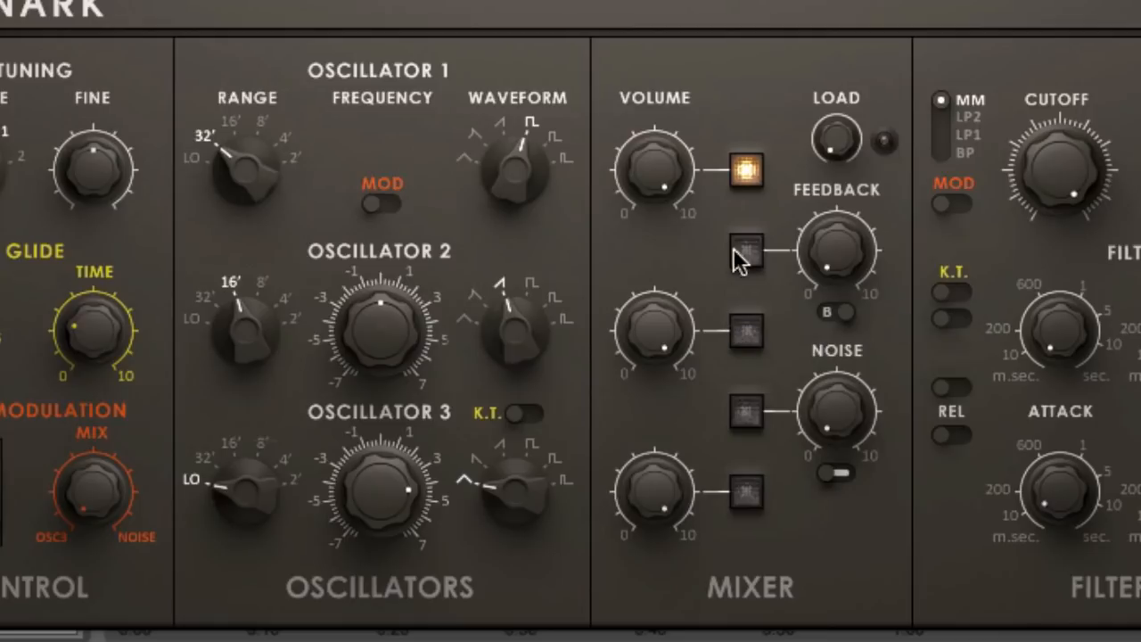
{"action": "left_click", "coordinate": [732, 489]}
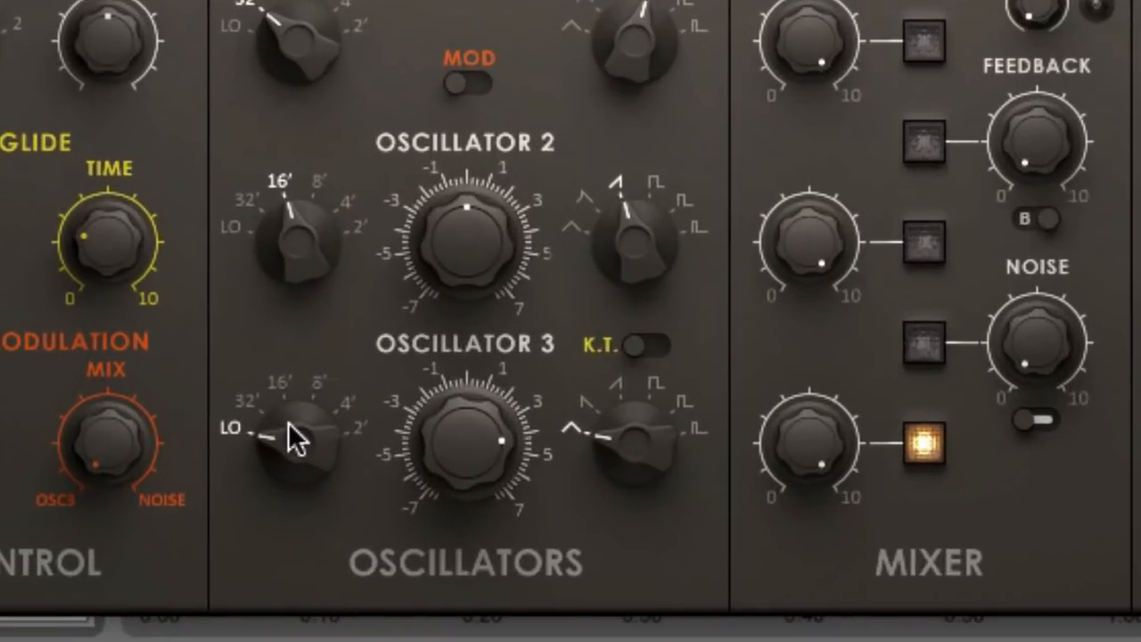
{"action": "left_click_drag", "start_coordinate": [451, 376], "coordinate": [453, 324]}
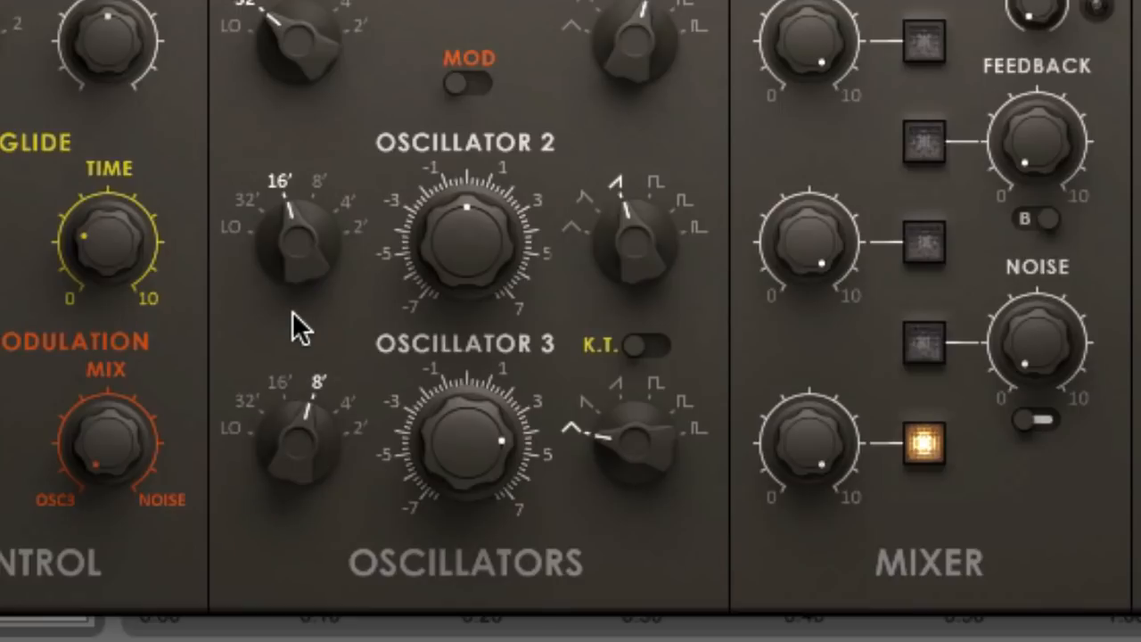
{"action": "left_click_drag", "start_coordinate": [292, 328], "coordinate": [295, 396]}
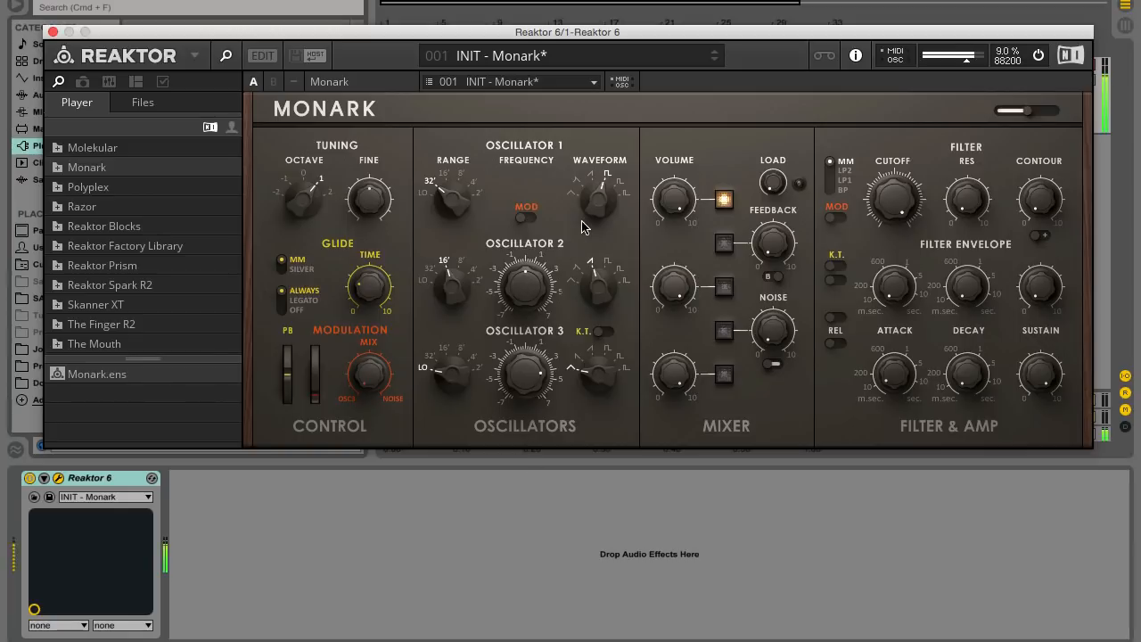
Set oscillator 1 to a triangle waveform, enable its frequency modulation and raise the modulation wheel to near maximum
{"action": "left_click_drag", "start_coordinate": [601, 201], "coordinate": [600, 231]}
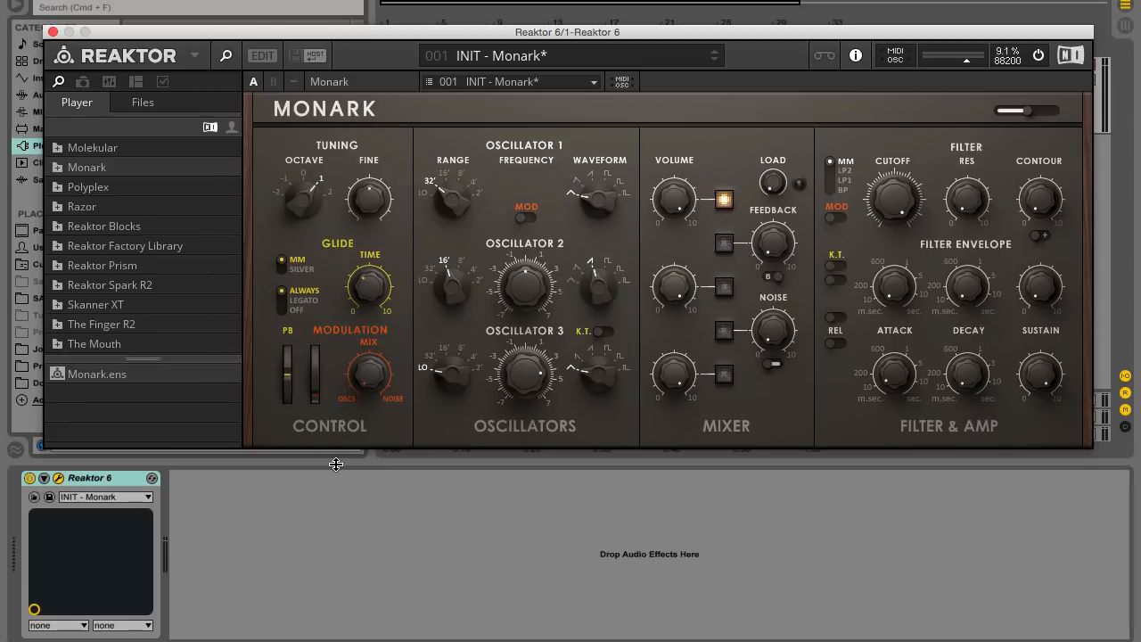
{"action": "left_click", "coordinate": [524, 217]}
{"action": "left_click_drag", "start_coordinate": [315, 391], "coordinate": [319, 134]}
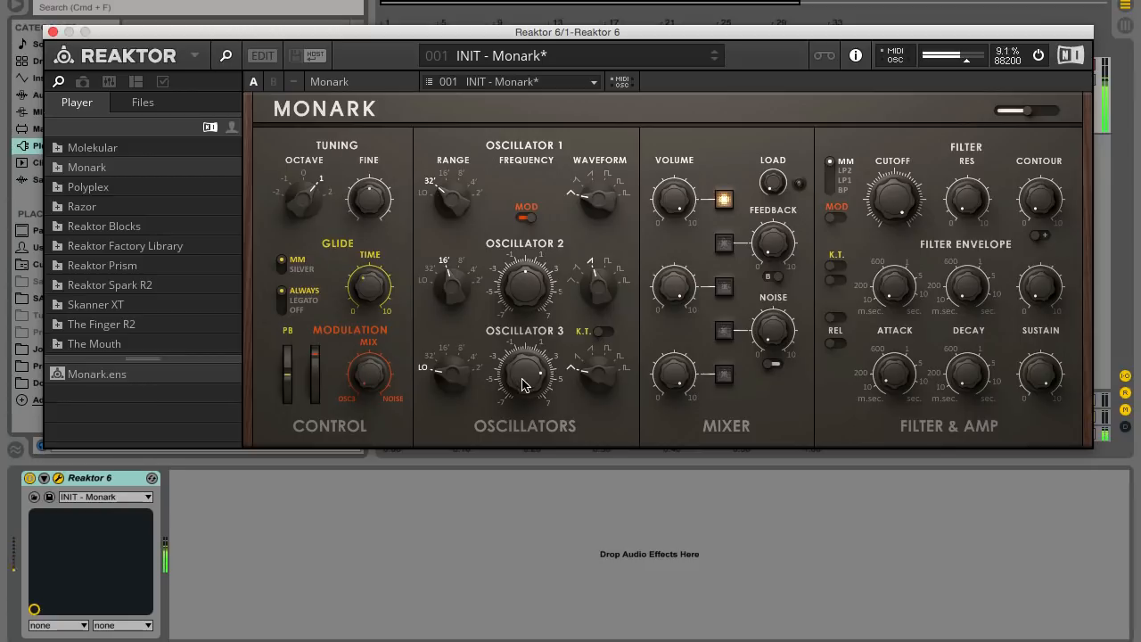
Try different oscillator 3 frequencies and ranges as the modulation source, along with changes to the filter cutoff
{"action": "left_click_drag", "start_coordinate": [523, 378], "coordinate": [527, 497]}
{"action": "left_click_drag", "start_coordinate": [527, 430], "coordinate": [525, 372]}
{"action": "mouse_move", "coordinate": [524, 318]}
{"action": "left_mouse_down"}
{"action": "mouse_move", "coordinate": [518, 166]}
{"action": "mouse_move", "coordinate": [522, 337]}
{"action": "left_mouse_up"}
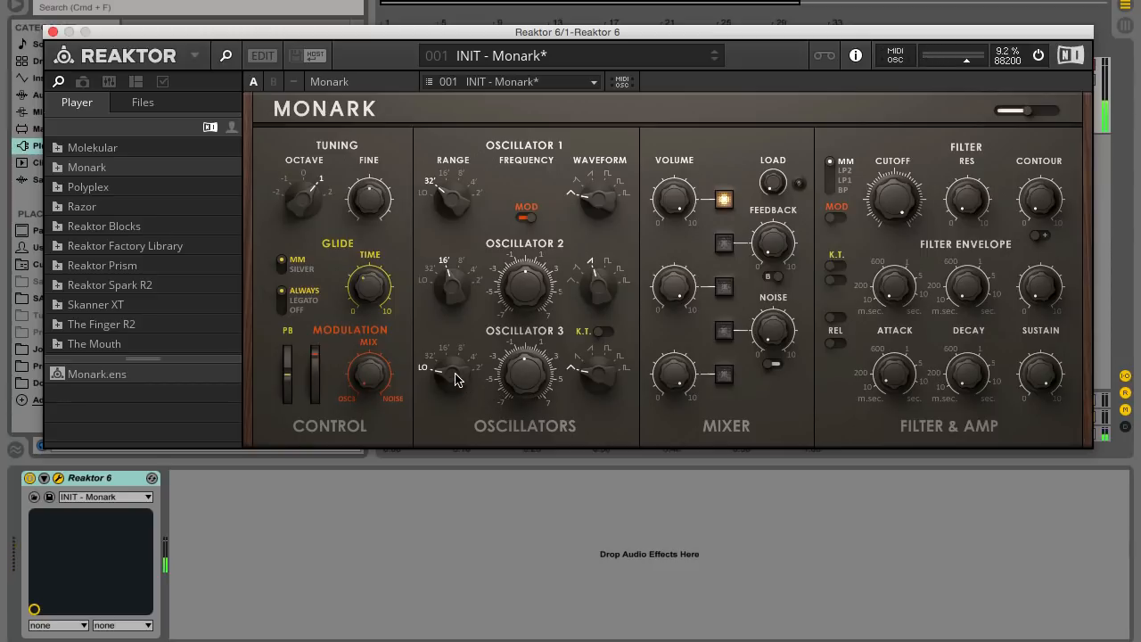
{"action": "left_click_drag", "start_coordinate": [452, 372], "coordinate": [449, 334]}
{"action": "left_click_drag", "start_coordinate": [533, 385], "coordinate": [541, 458]}
{"action": "left_click_drag", "start_coordinate": [458, 380], "coordinate": [454, 418]}
{"action": "left_click_drag", "start_coordinate": [878, 207], "coordinate": [898, 250]}
{"action": "left_click_drag", "start_coordinate": [894, 331], "coordinate": [889, 420]}
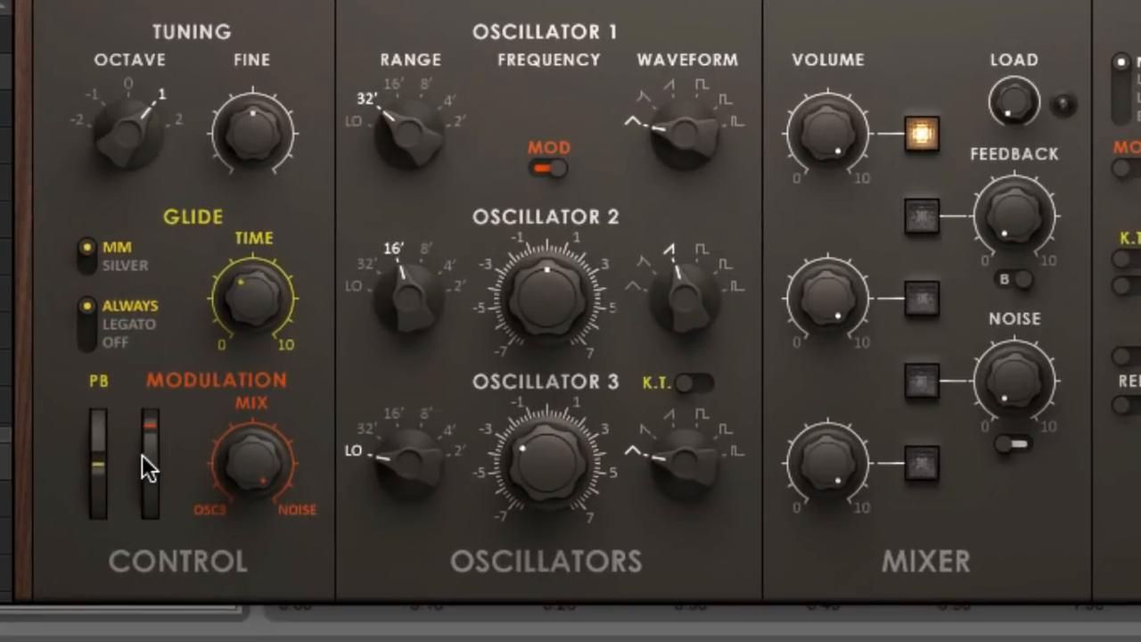
Reduce the modulation wheel to a low amount, set the modulation mix fully to OSC3 and raise oscillator 3's frequency
{"action": "left_click_drag", "start_coordinate": [142, 437], "coordinate": [150, 641]}
{"action": "left_click_drag", "start_coordinate": [237, 452], "coordinate": [238, 495]}
{"action": "left_click_drag", "start_coordinate": [530, 472], "coordinate": [542, 288]}
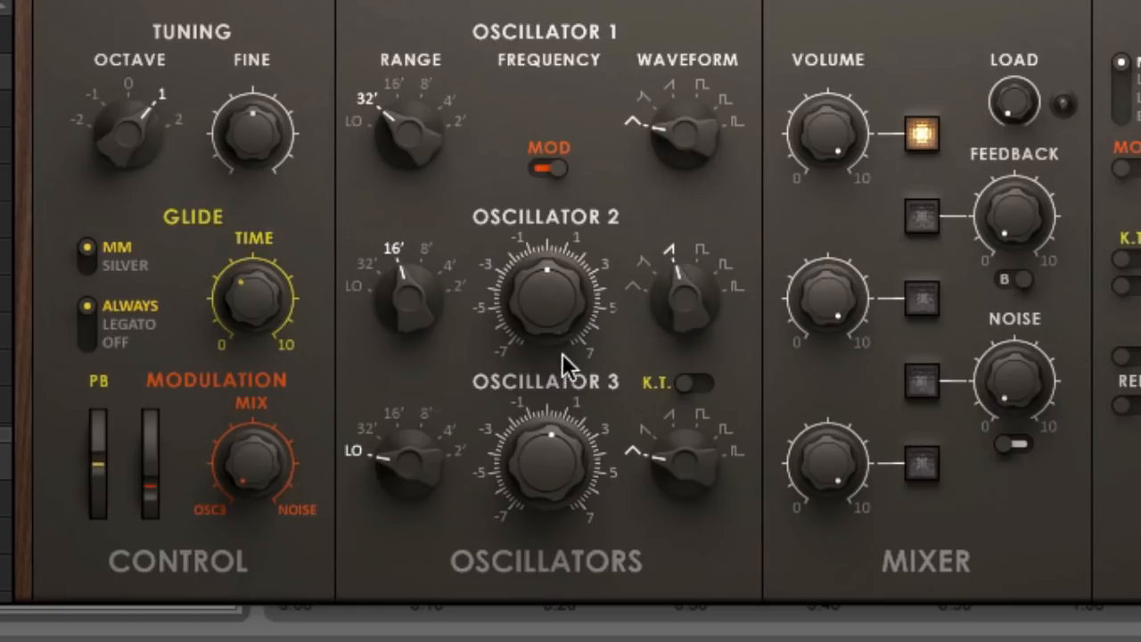
{"action": "left_click_drag", "start_coordinate": [547, 454], "coordinate": [522, 245]}
{"action": "left_click_drag", "start_coordinate": [151, 484], "coordinate": [155, 451]}
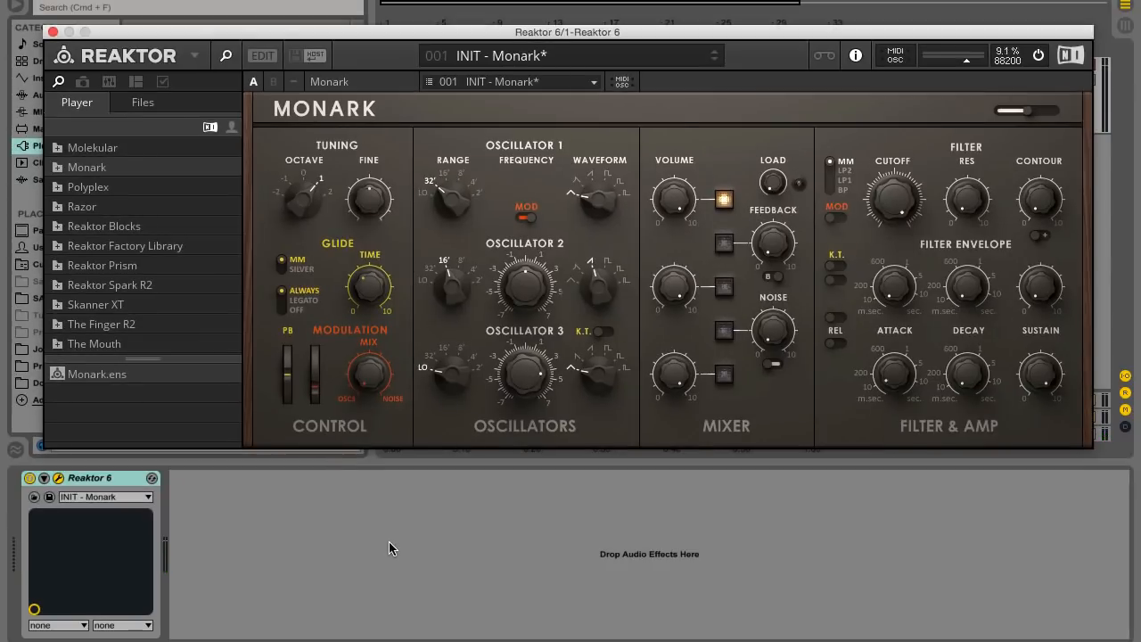
Switch on the mixer's feedback path, adjust its level and lower oscillator 3's frequency to about 1
{"action": "left_click", "coordinate": [724, 242]}
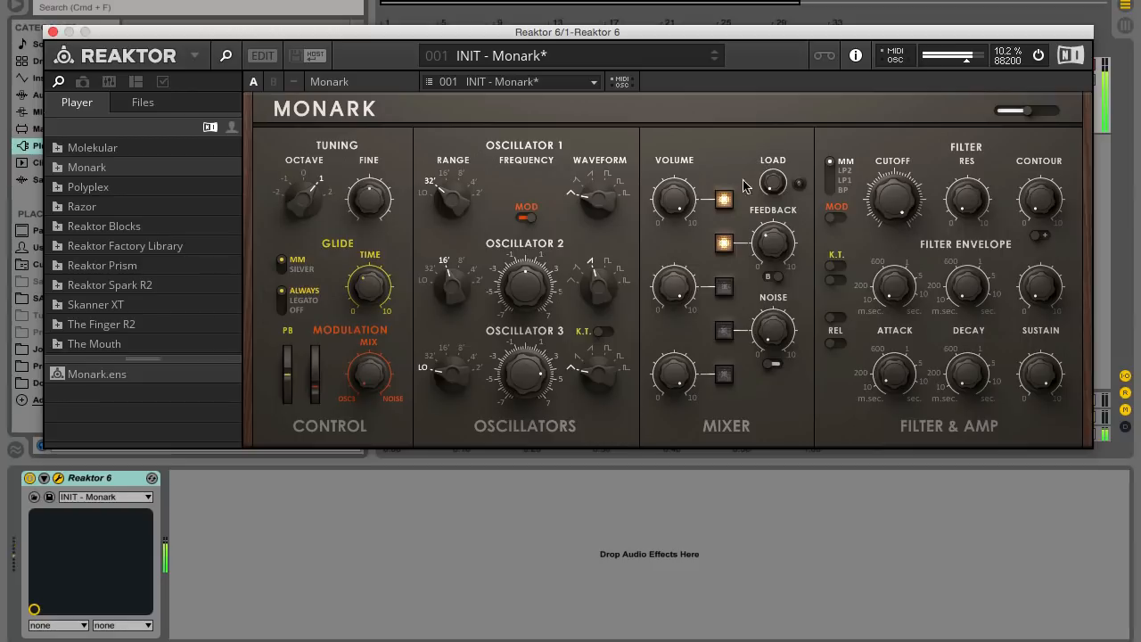
{"action": "left_click_drag", "start_coordinate": [531, 393], "coordinate": [530, 450]}
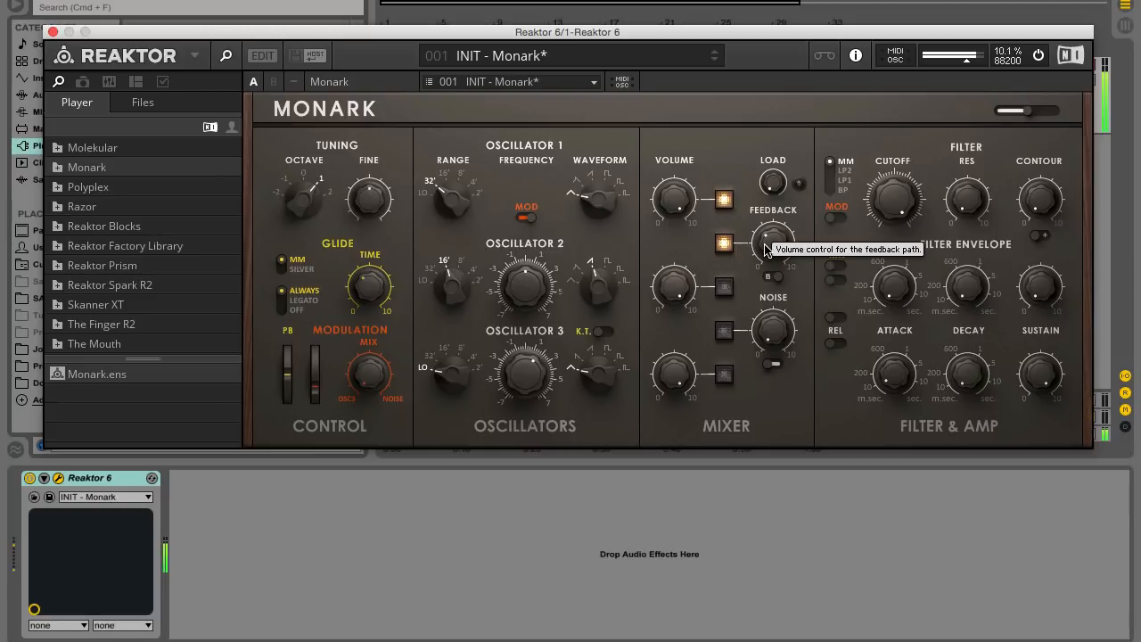
{"action": "left_click_drag", "start_coordinate": [765, 243], "coordinate": [769, 226]}
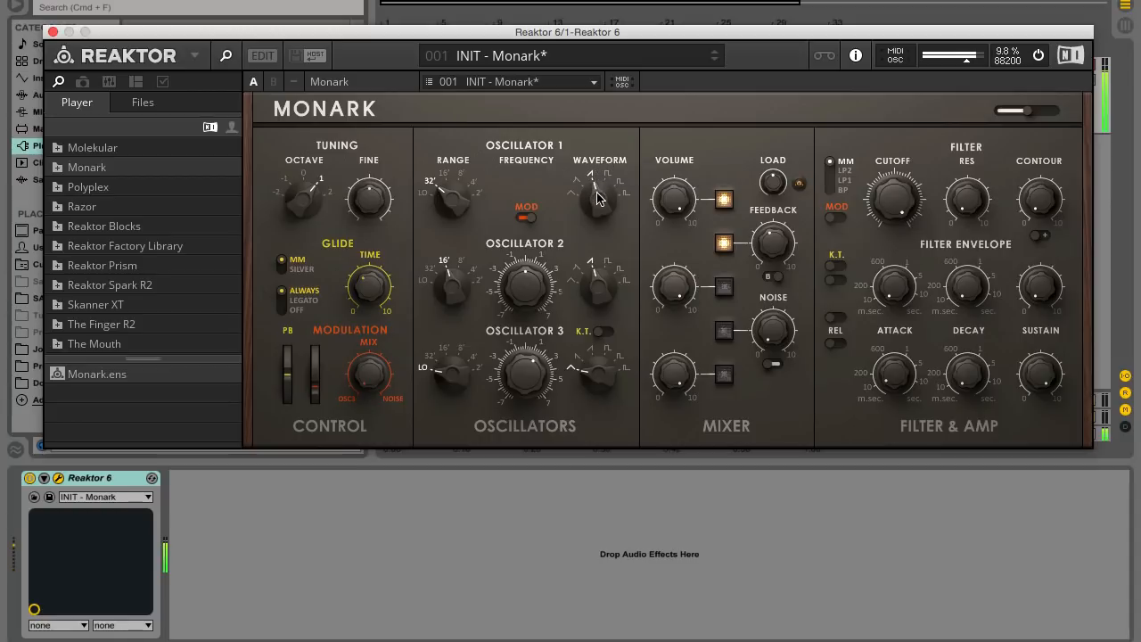
Change oscillator 1's waveform and sweep oscillator 3's frequency, settling at about 1
{"action": "left_click_drag", "start_coordinate": [597, 189], "coordinate": [600, 227]}
{"action": "left_click_drag", "start_coordinate": [536, 374], "coordinate": [527, 228]}
{"action": "left_click_drag", "start_coordinate": [538, 352], "coordinate": [552, 375]}
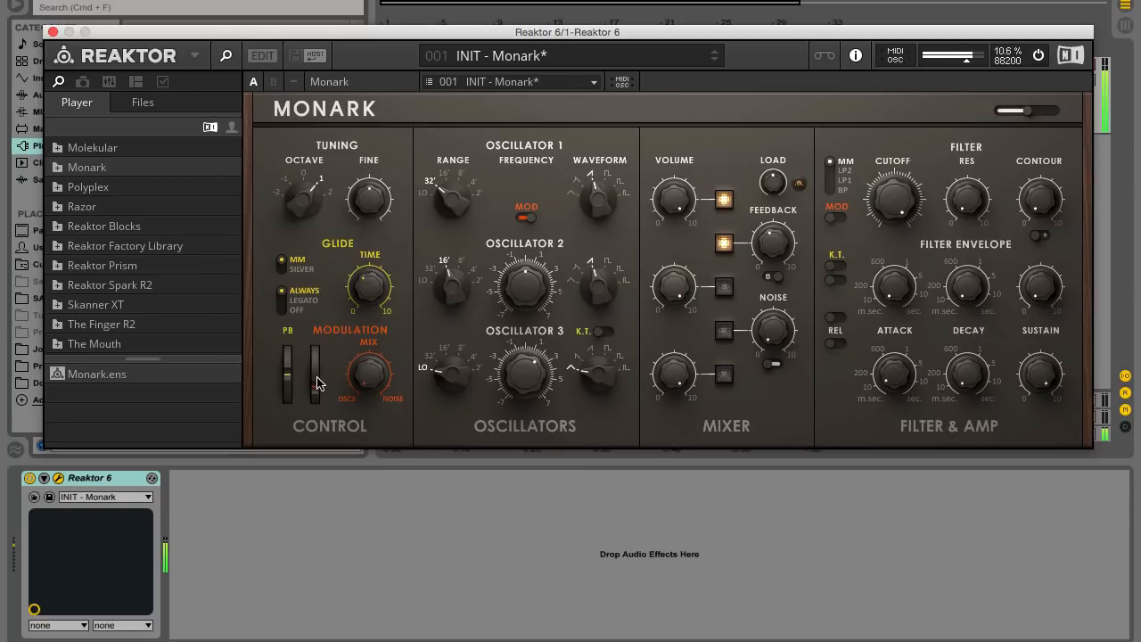